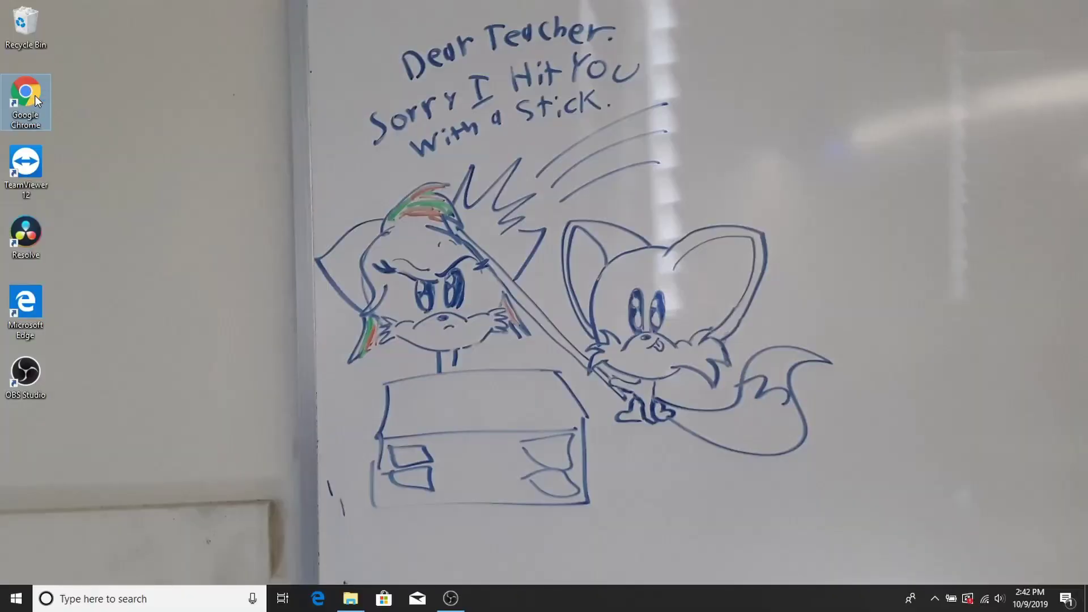
# Search 'feral heart' in Chrome, open the official site, and download the FHSetup1.17.exe installer.
pyautogui.doubleClick(35, 95)
pyautogui.write('ferl heart')
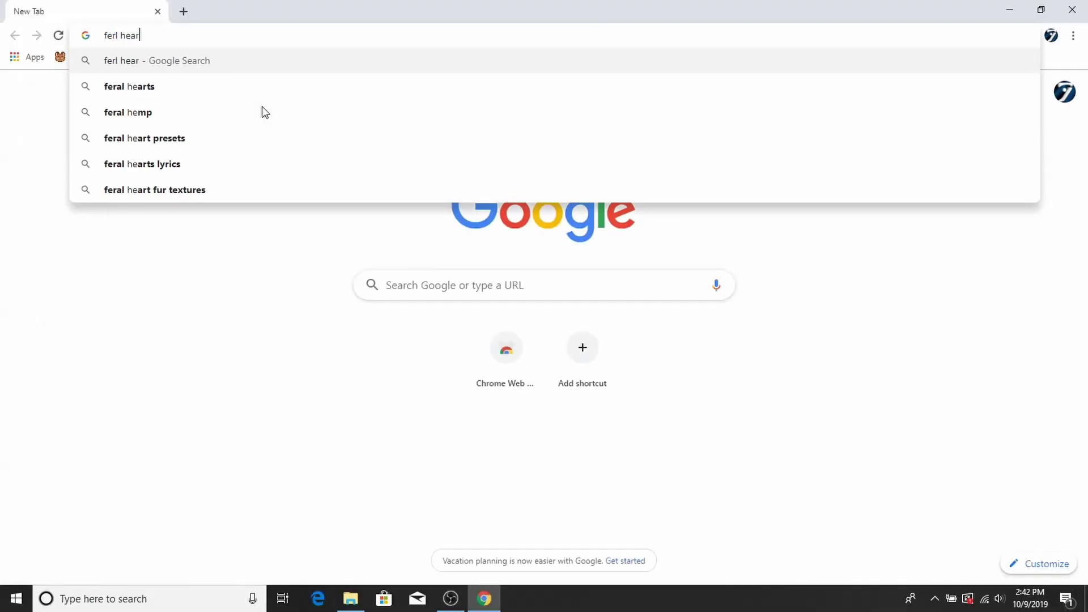
pyautogui.press('Return')
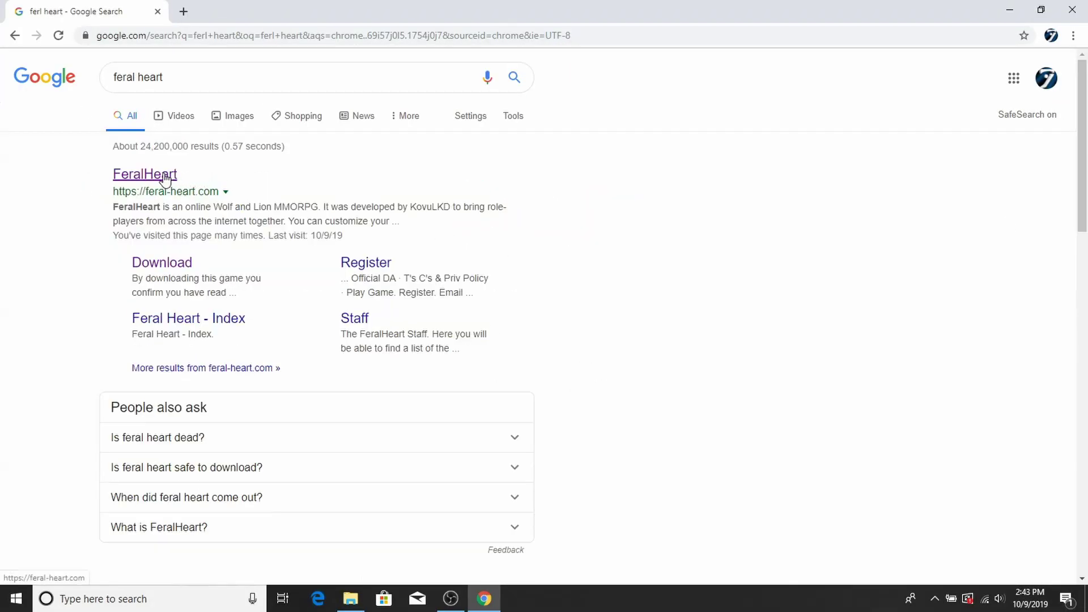
pyautogui.click(145, 174)
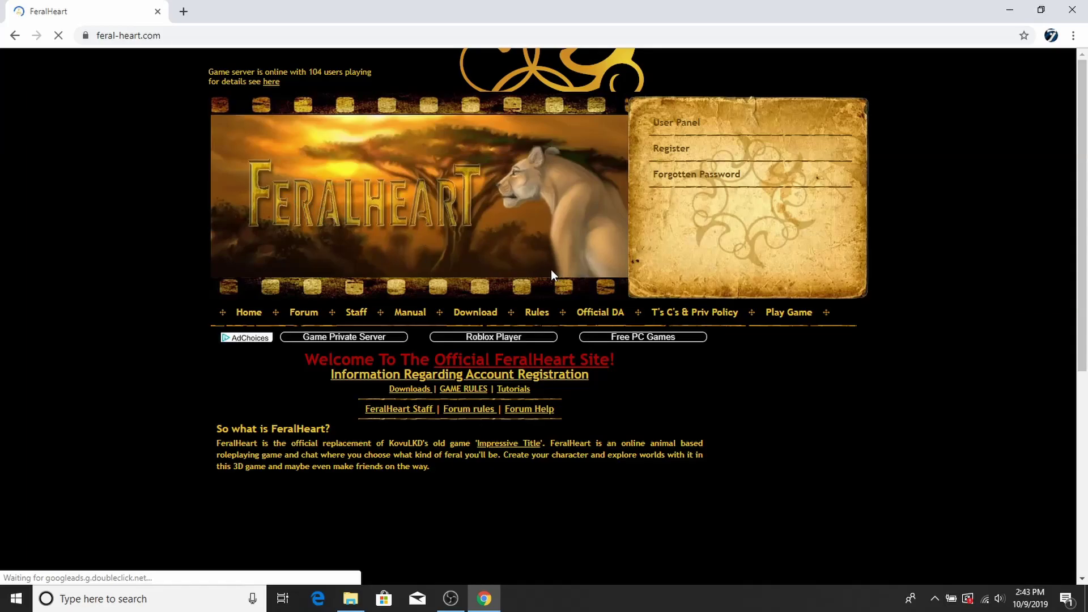
pyautogui.click(476, 312)
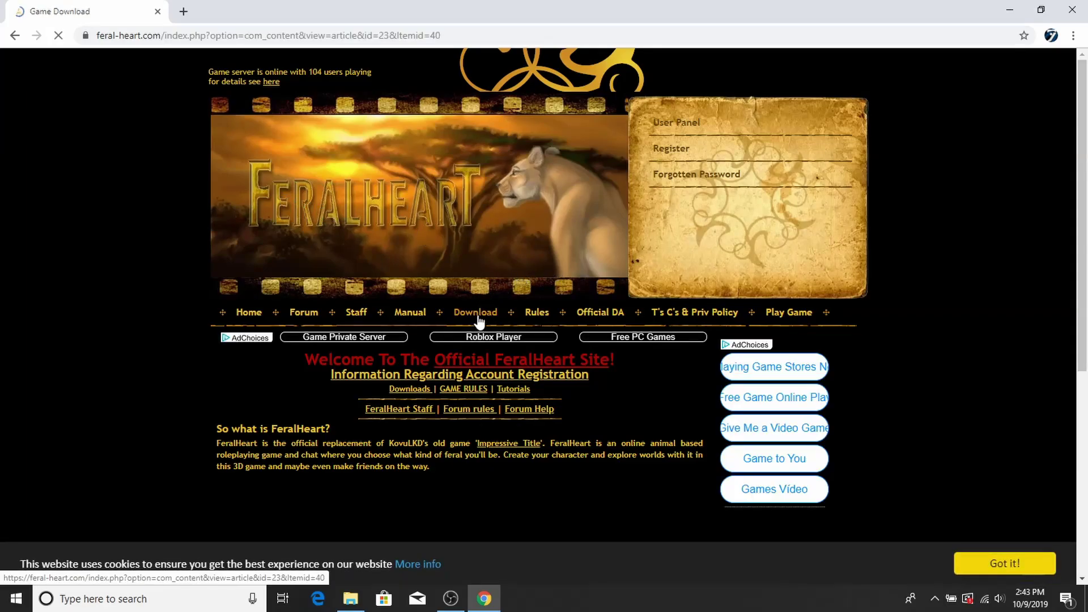
pyautogui.scroll(-1, 444, 325)
pyautogui.scroll(-2, 443, 325)
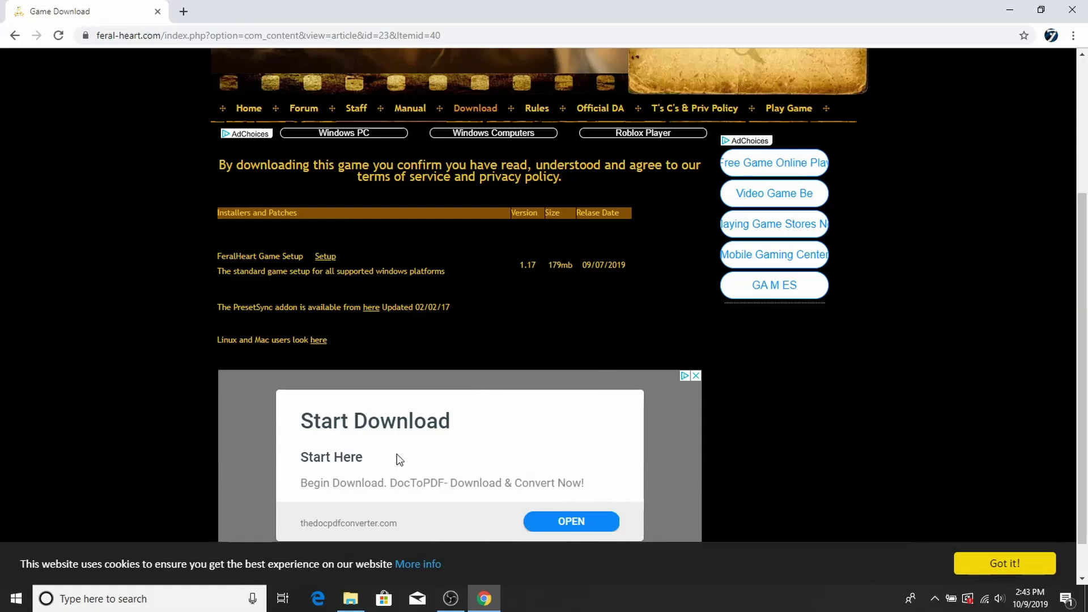
pyautogui.scroll(-1, 625, 525)
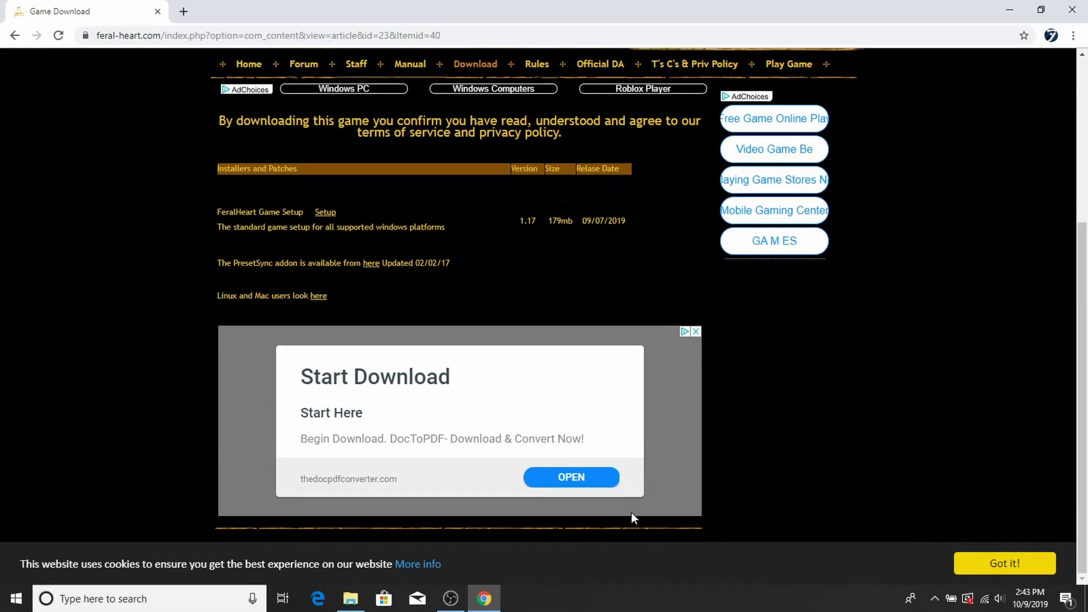
pyautogui.scroll(1, 646, 489)
pyautogui.scroll(1, 647, 485)
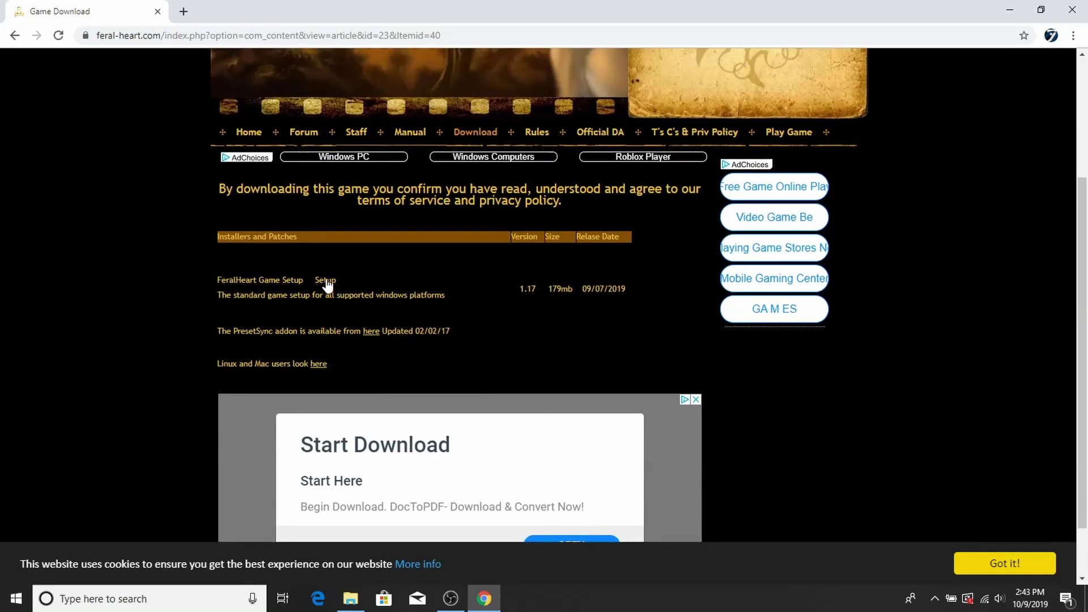
pyautogui.click(326, 281)
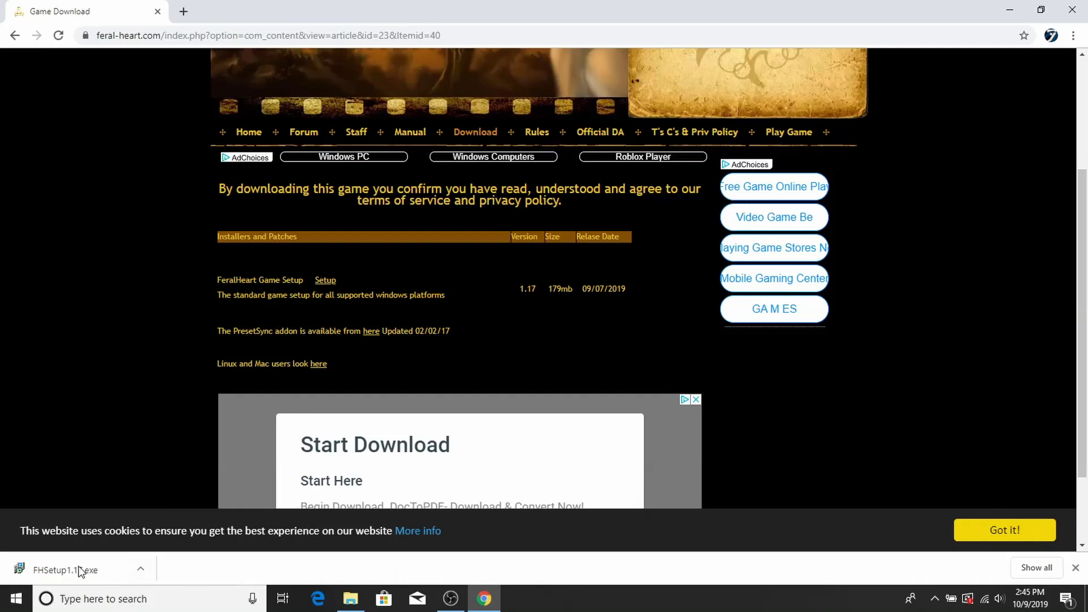
# Open FHSetup1.17 from the Downloads folder and approve the UAC prompt.
pyautogui.rightClick(85, 569)
pyautogui.click(121, 525)
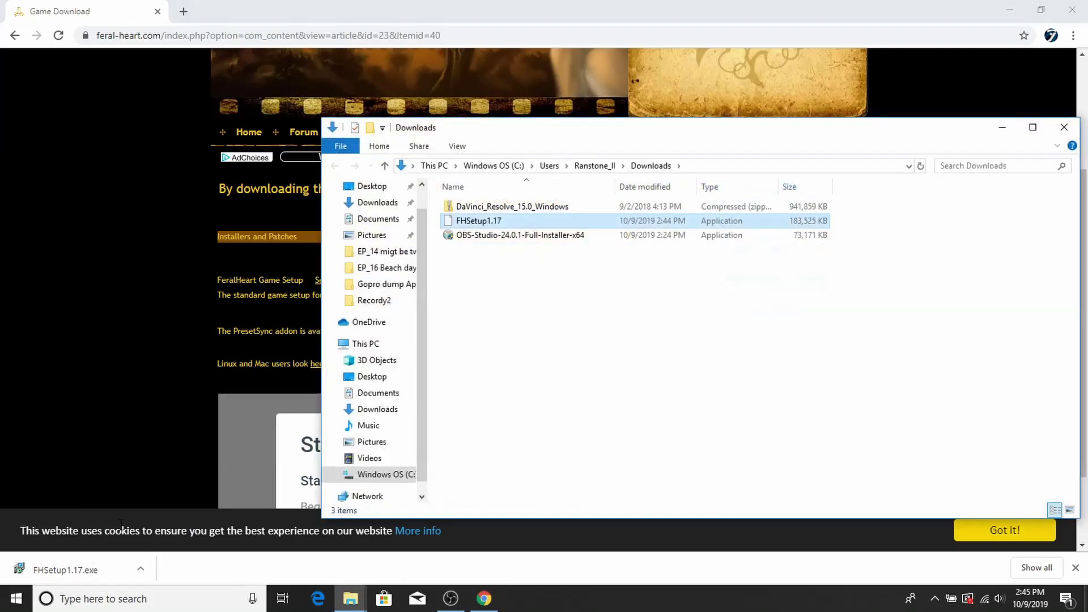
pyautogui.click(485, 221)
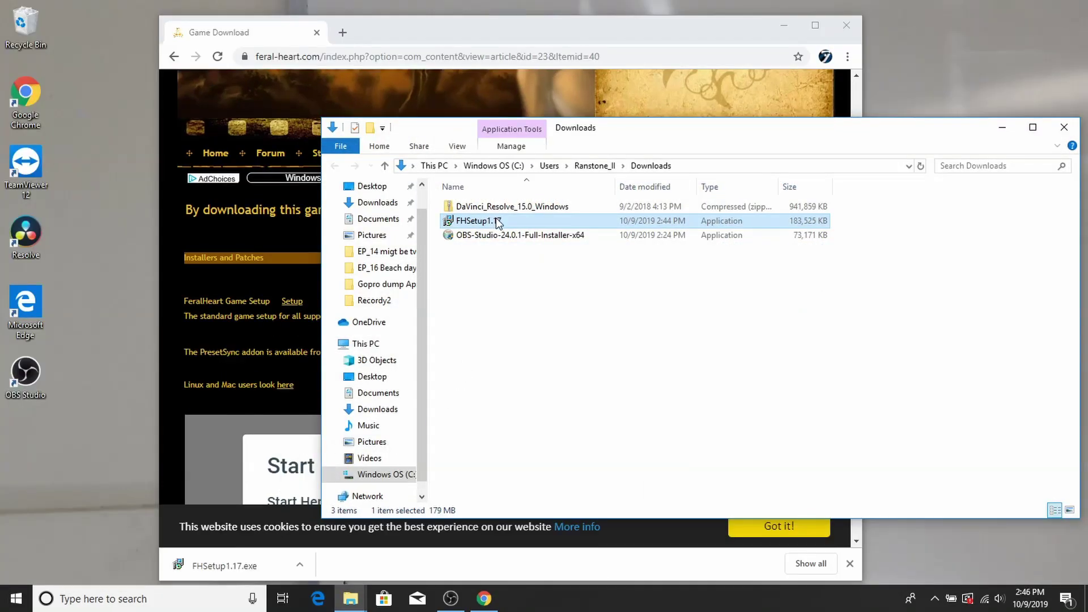
pyautogui.rightClick(499, 223)
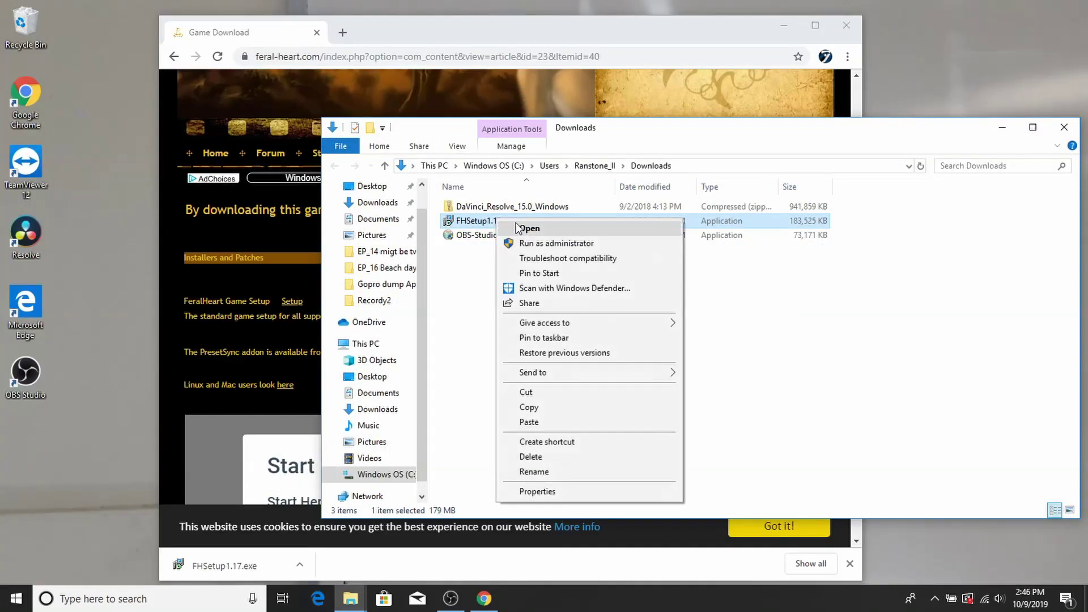
pyautogui.click(531, 223)
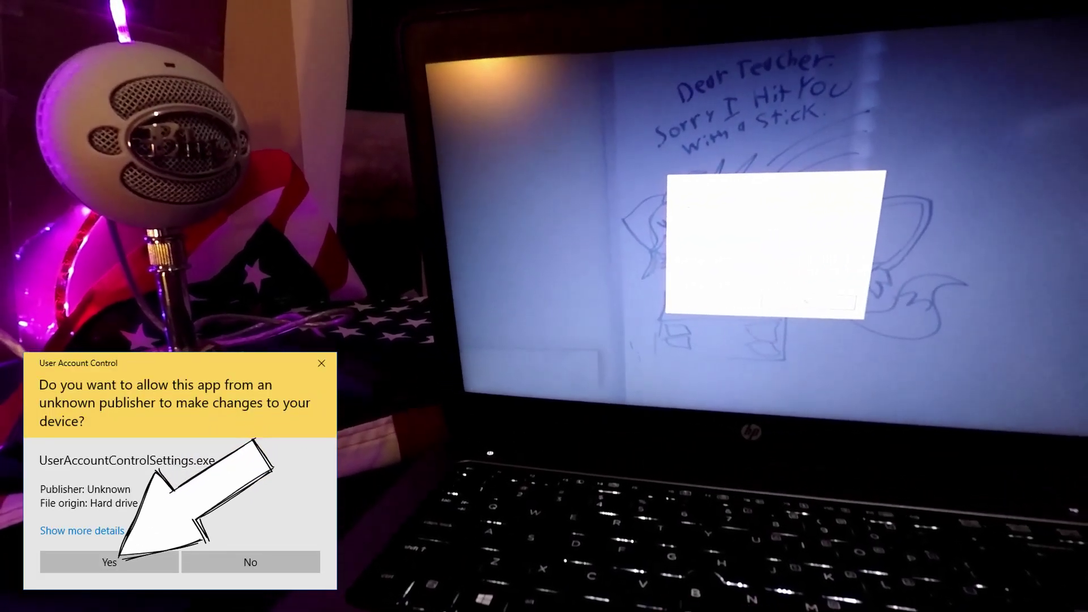
pyautogui.click(109, 562)
# Install FeralHeart with default location, Full installation and default Start menu folder, then finish.
pyautogui.click(626, 410)
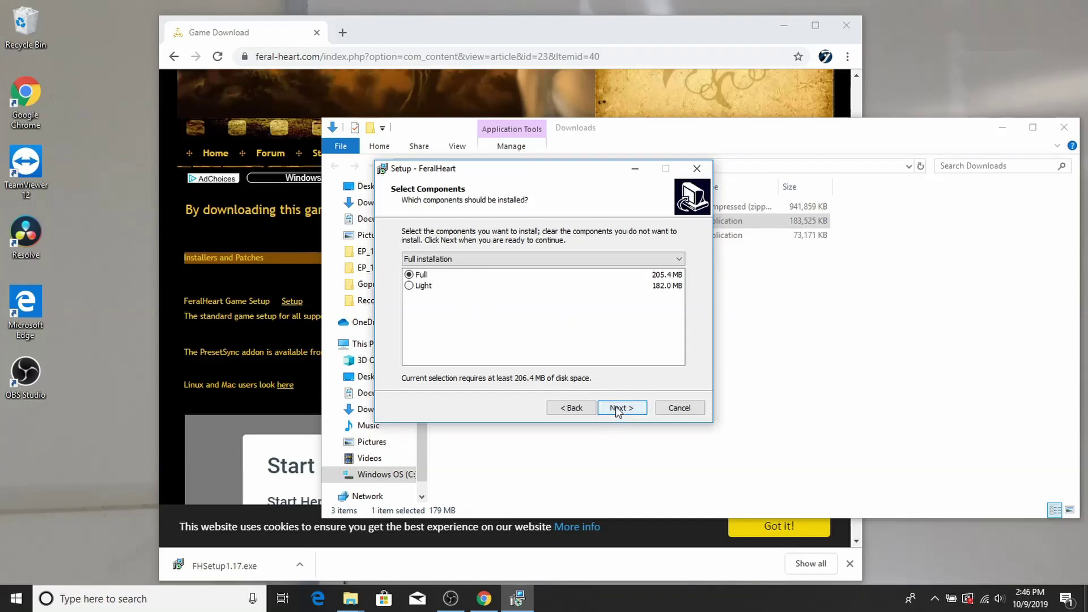
pyautogui.click(620, 412)
pyautogui.click(619, 412)
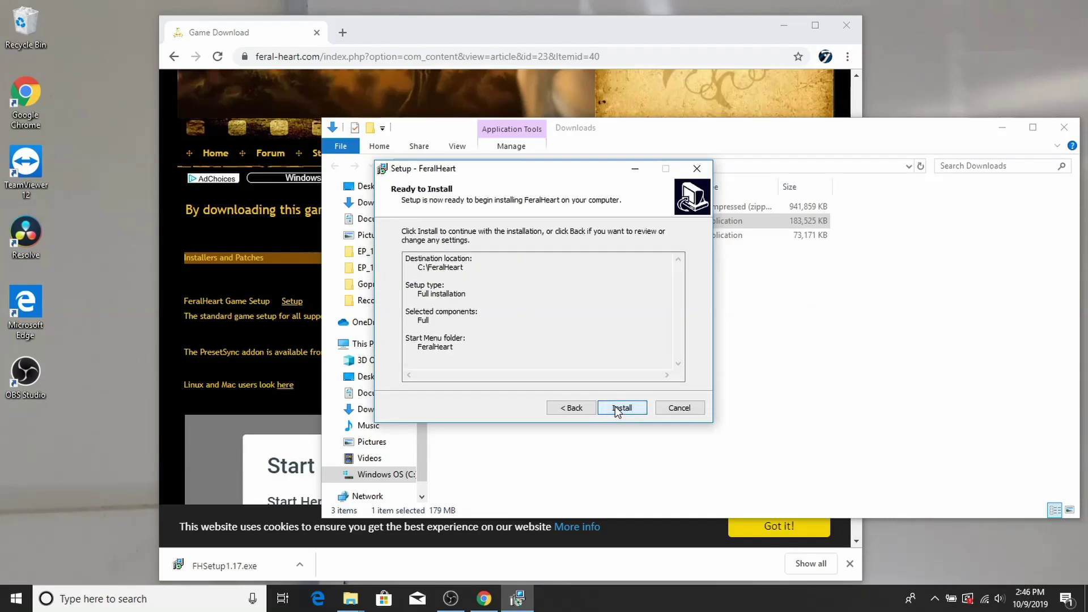
pyautogui.click(619, 411)
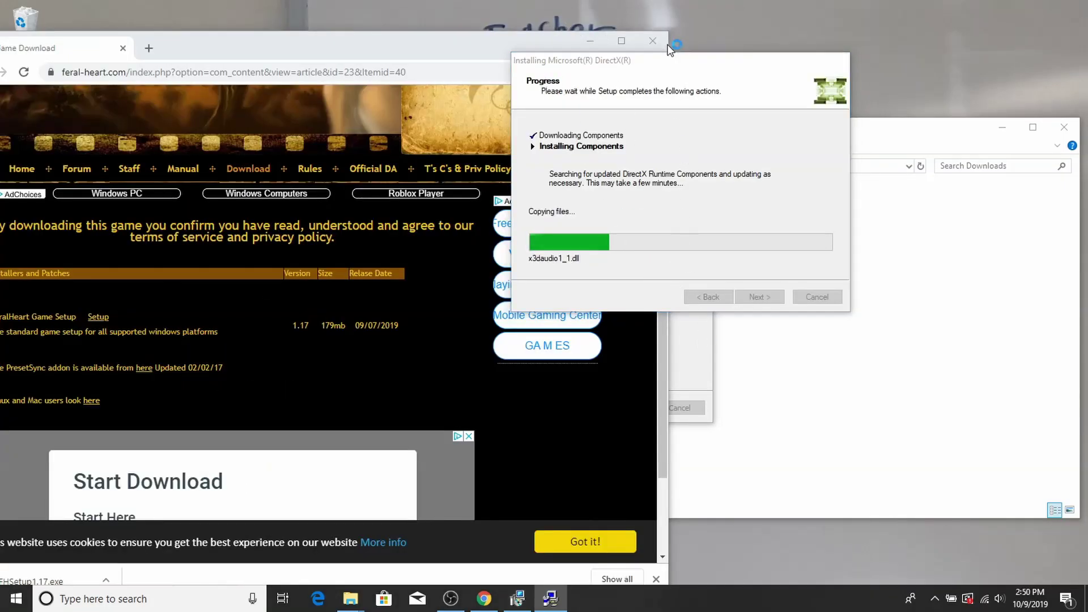
pyautogui.moveTo(669, 57); pyautogui.dragTo(731, 58)
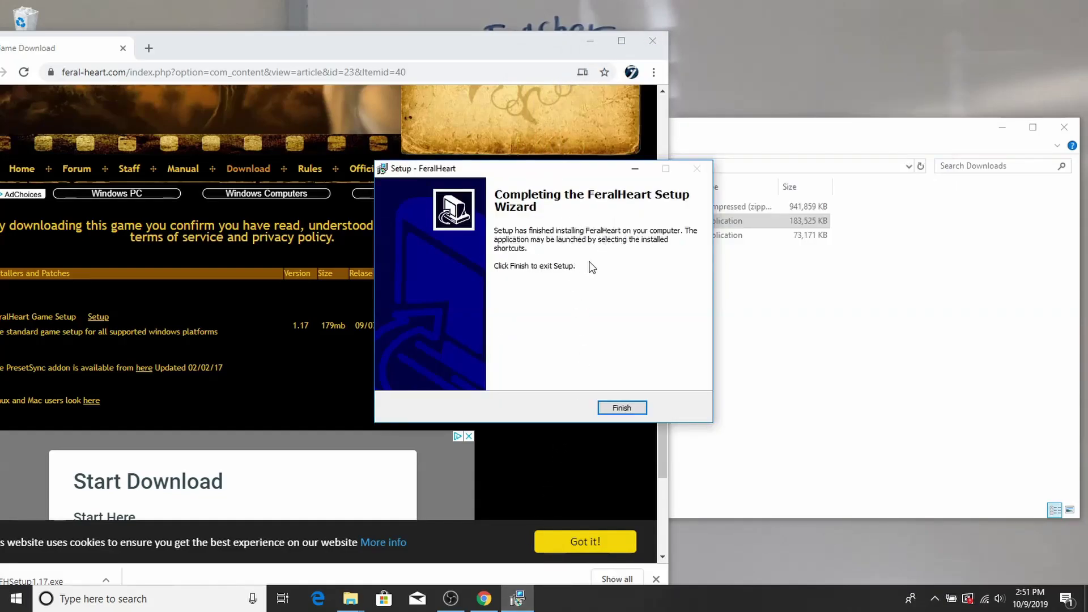
pyautogui.click(622, 408)
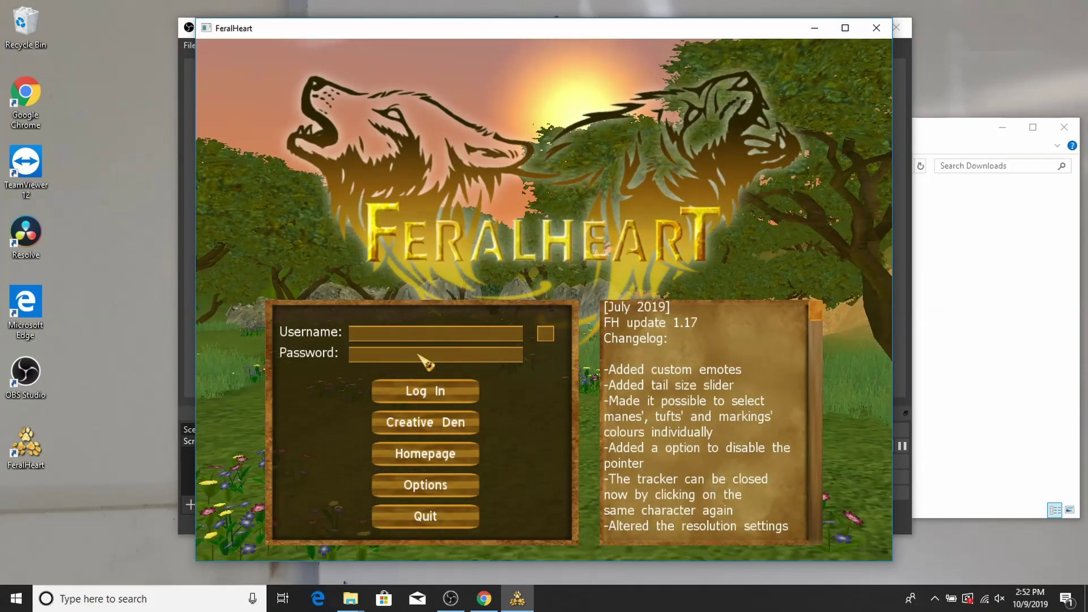
# Open Options from the FeralHeart login screen.
pyautogui.click(425, 484)
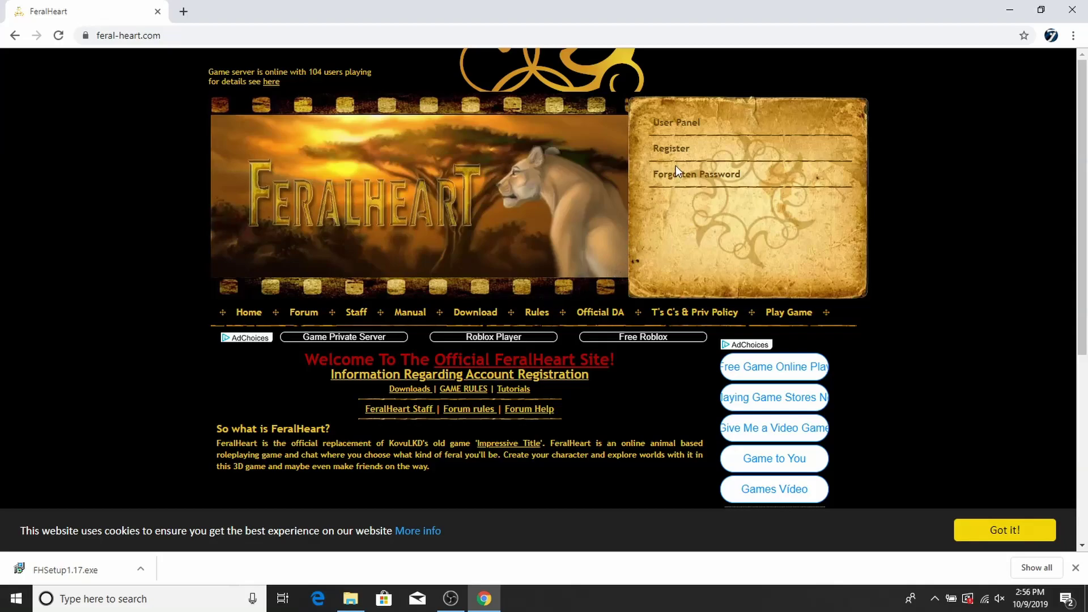
# Open the Register page on feral-heart.com.
pyautogui.click(683, 153)
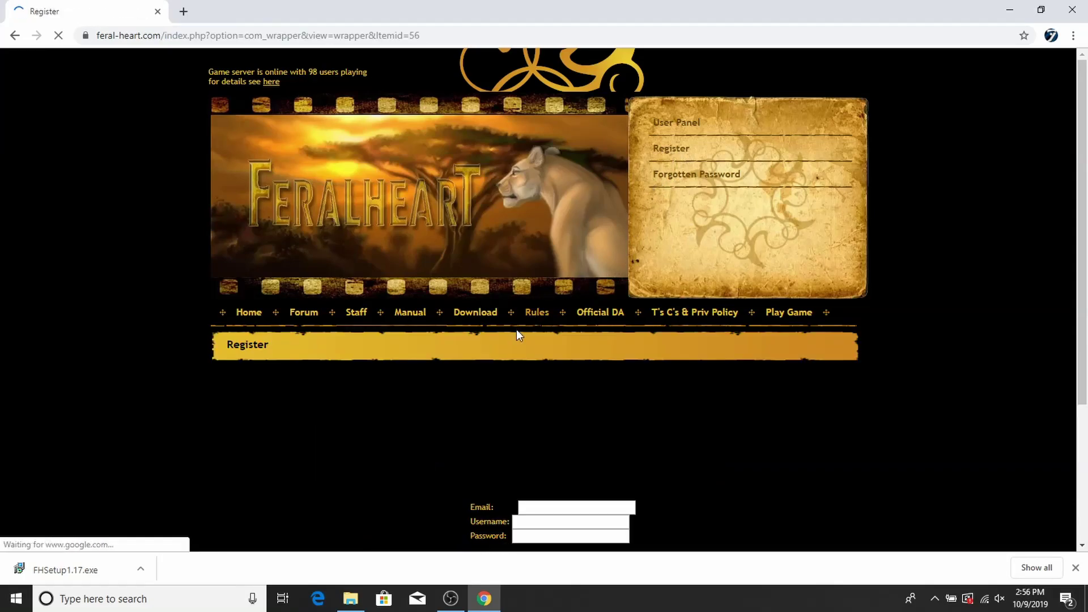
pyautogui.scroll(-1, 516, 330)
pyautogui.scroll(-1, 517, 330)
pyautogui.scroll(-2, 516, 331)
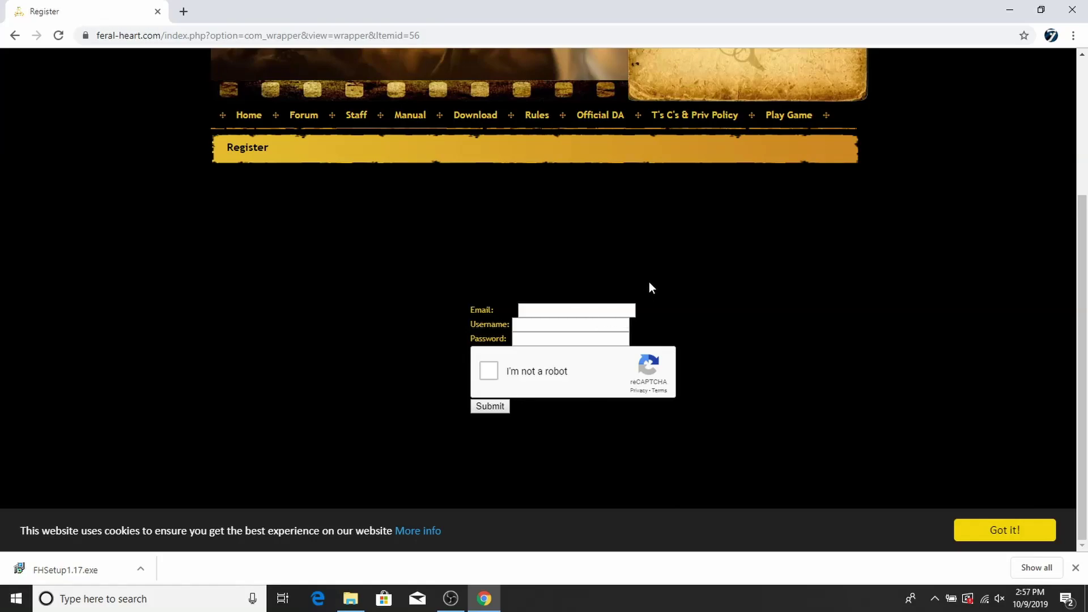
pyautogui.scroll(3, 649, 282)
pyautogui.scroll(-3, 649, 281)
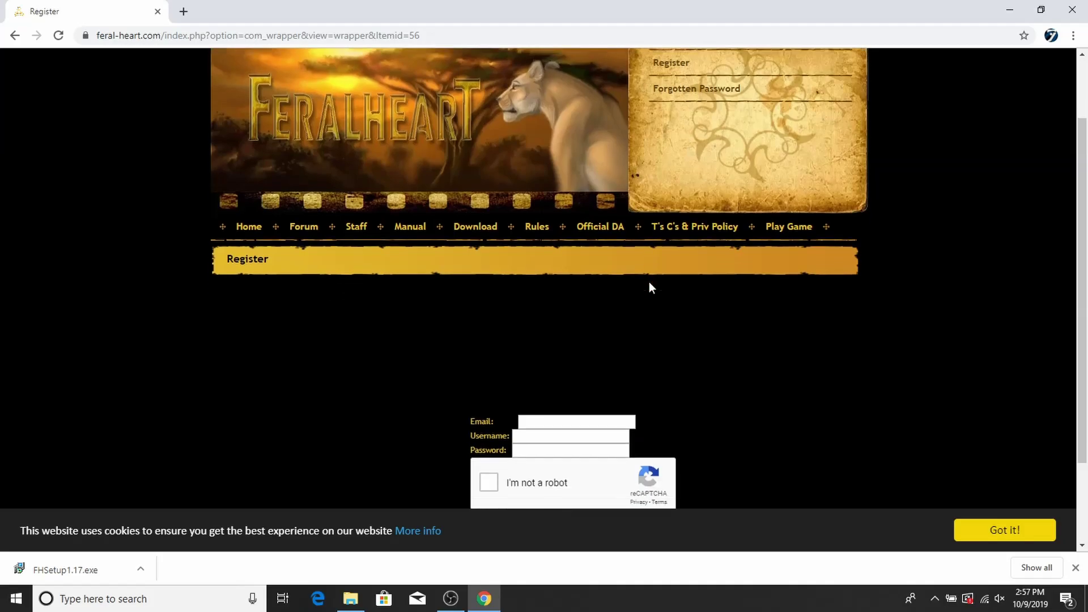
pyautogui.scroll(2, 652, 289)
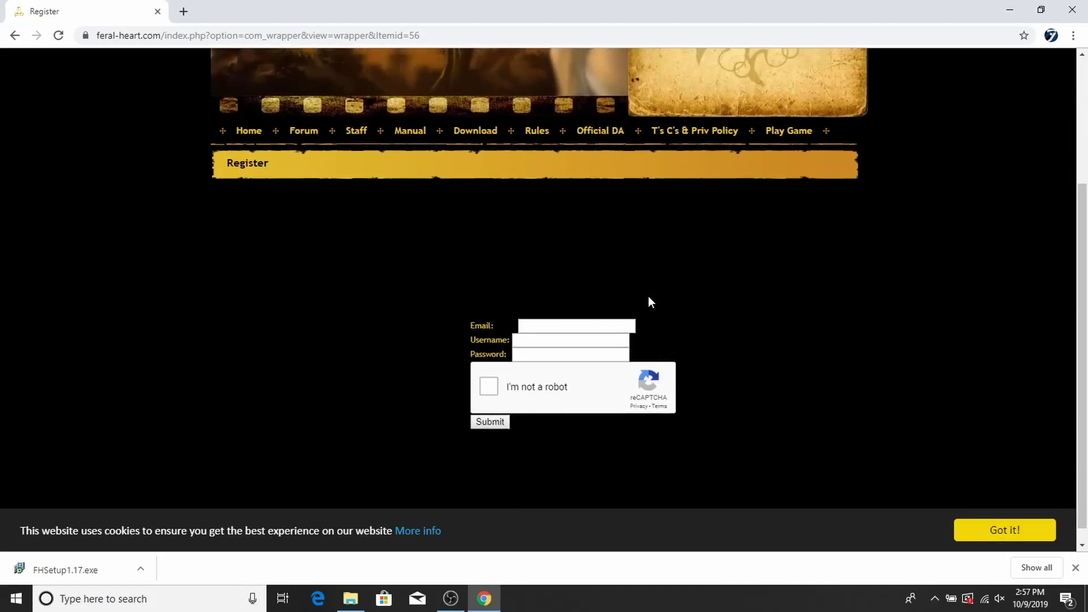
pyautogui.scroll(-2, 663, 309)
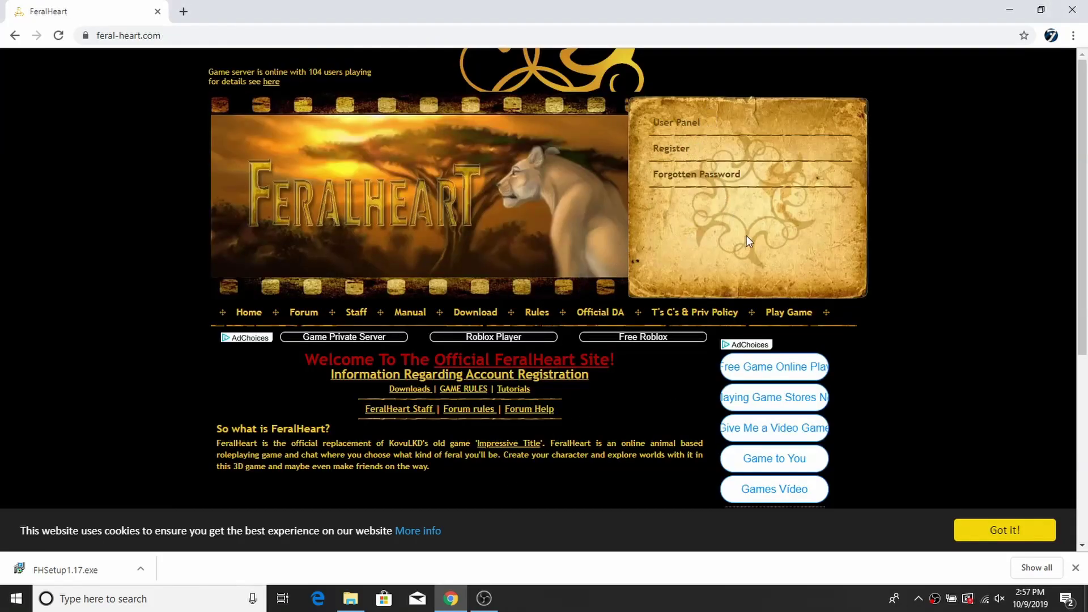
# Log in on the website's Play Game page and decline Chrome's offer to save the password.
pyautogui.click(789, 312)
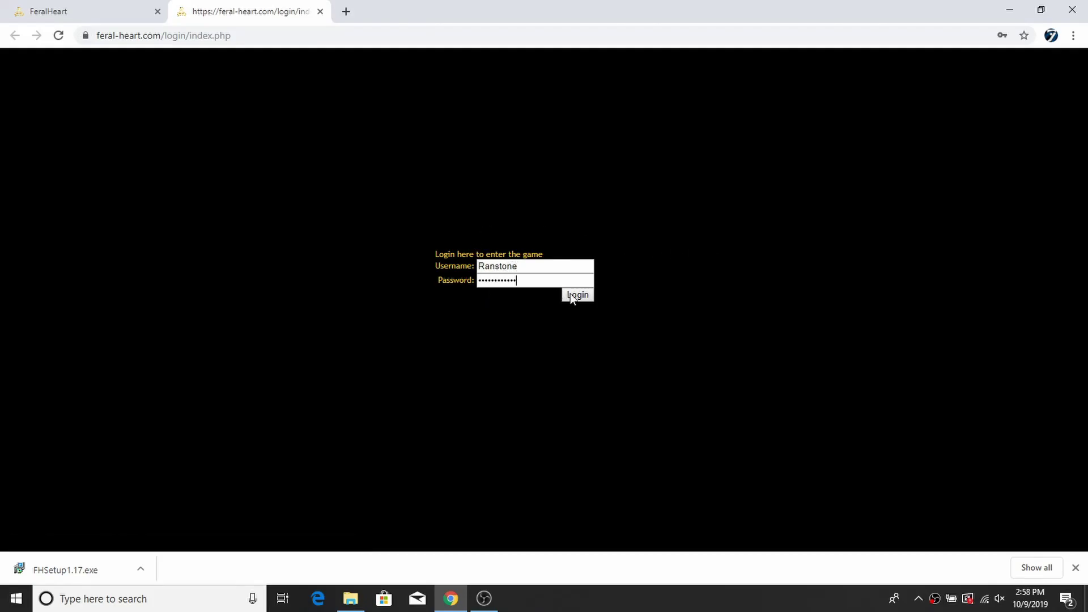
pyautogui.click(576, 295)
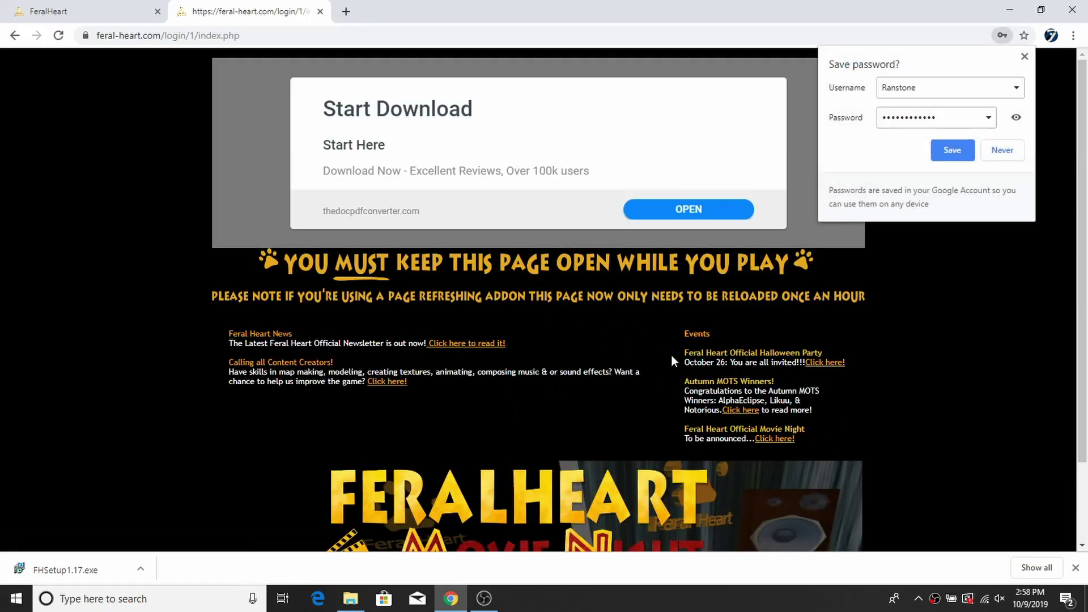
pyautogui.click(1004, 151)
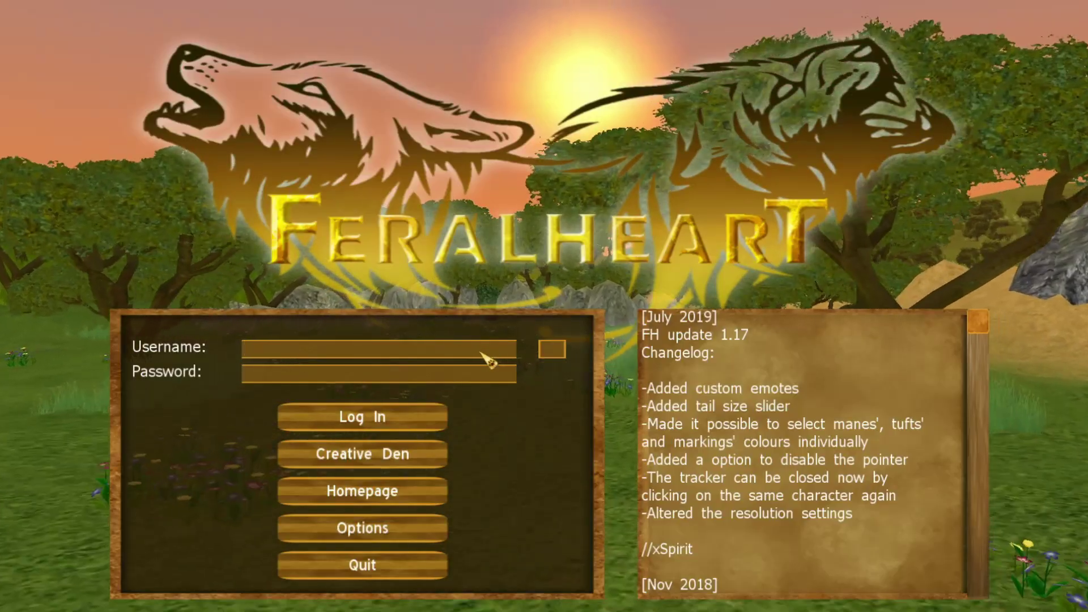
# Log in to the game, browse the fox's body, markings and colour tabs, then close the editor.
pyautogui.click(451, 371)
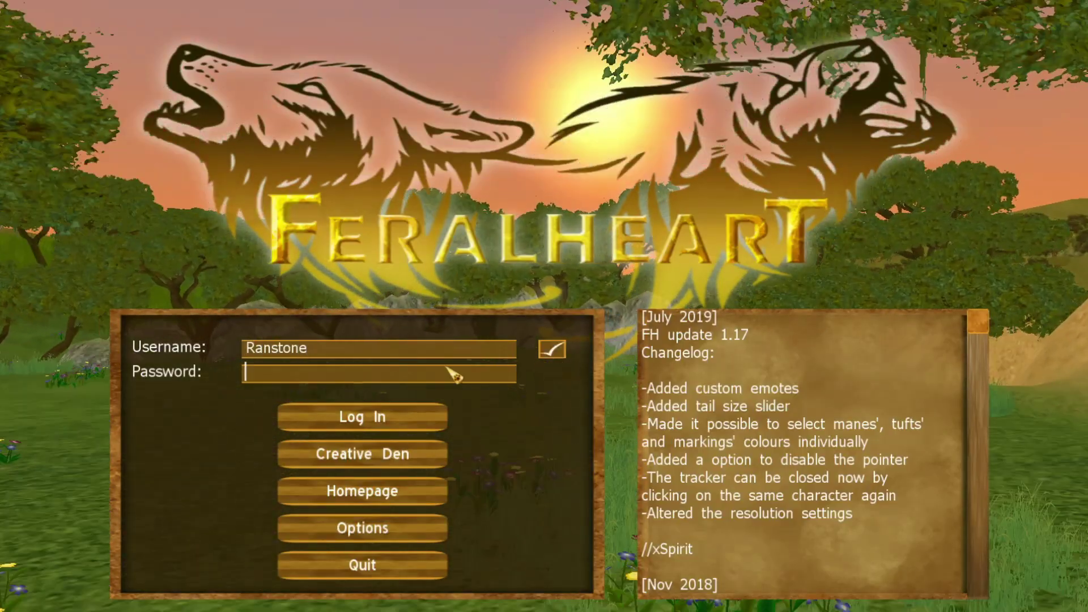
pyautogui.write('************')
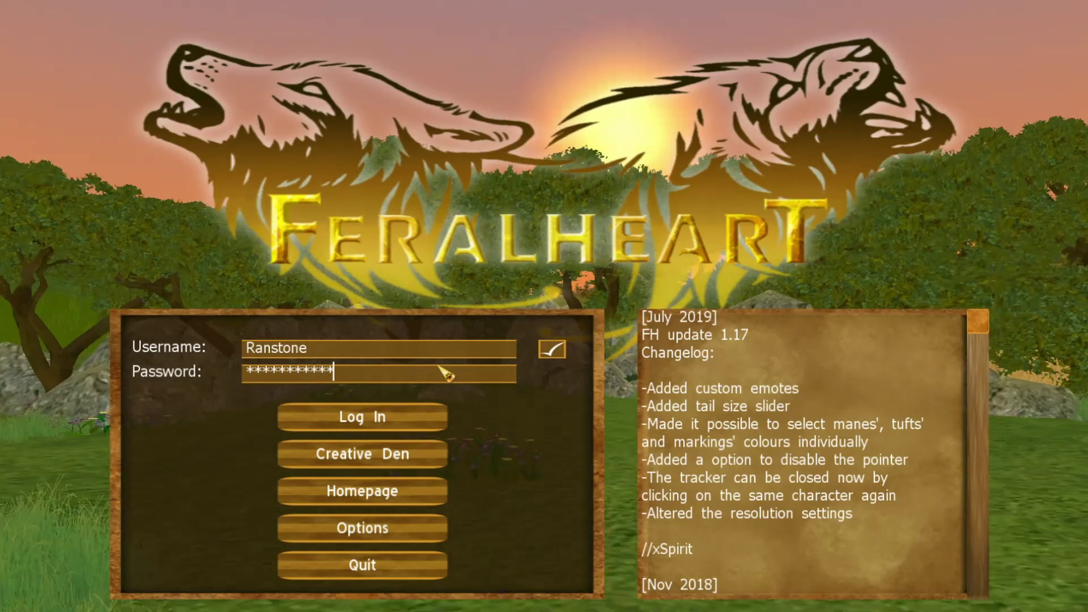
pyautogui.click(425, 416)
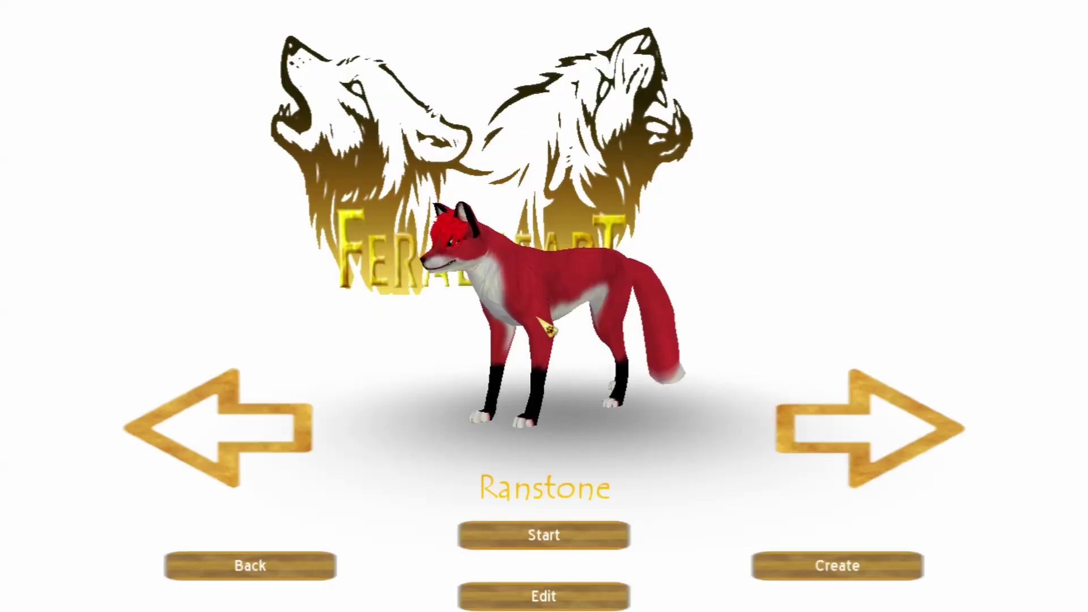
pyautogui.click(543, 596)
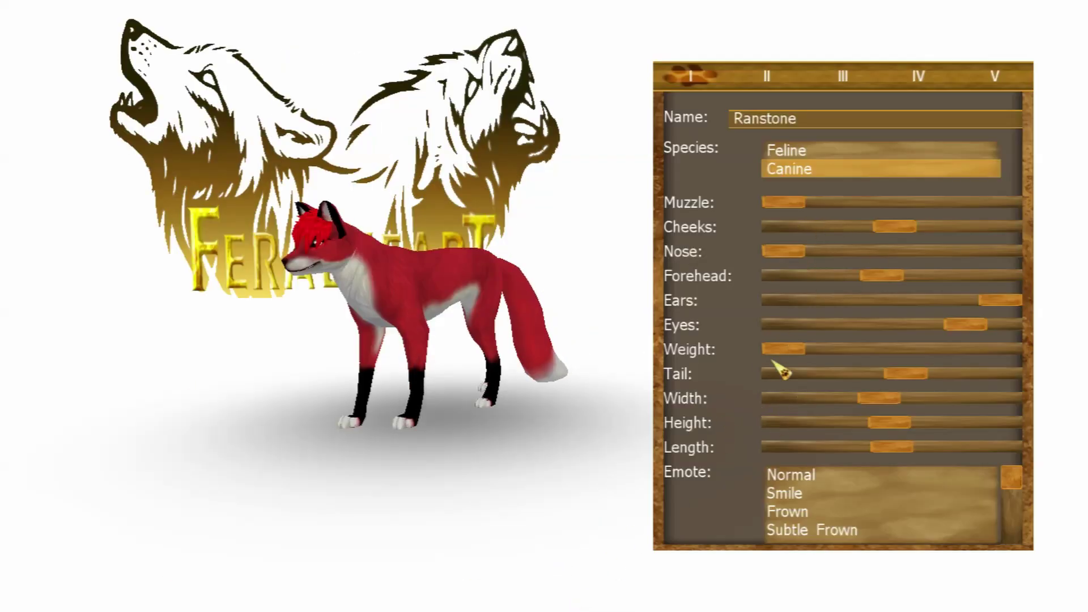
pyautogui.click(918, 76)
pyautogui.click(767, 77)
pyautogui.click(690, 76)
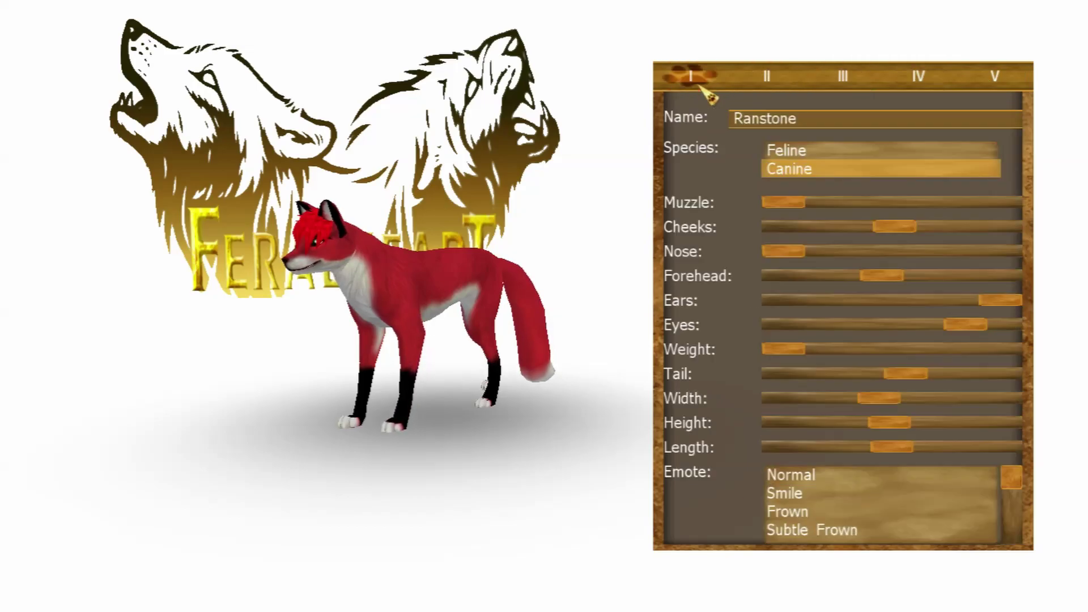
pyautogui.click(995, 77)
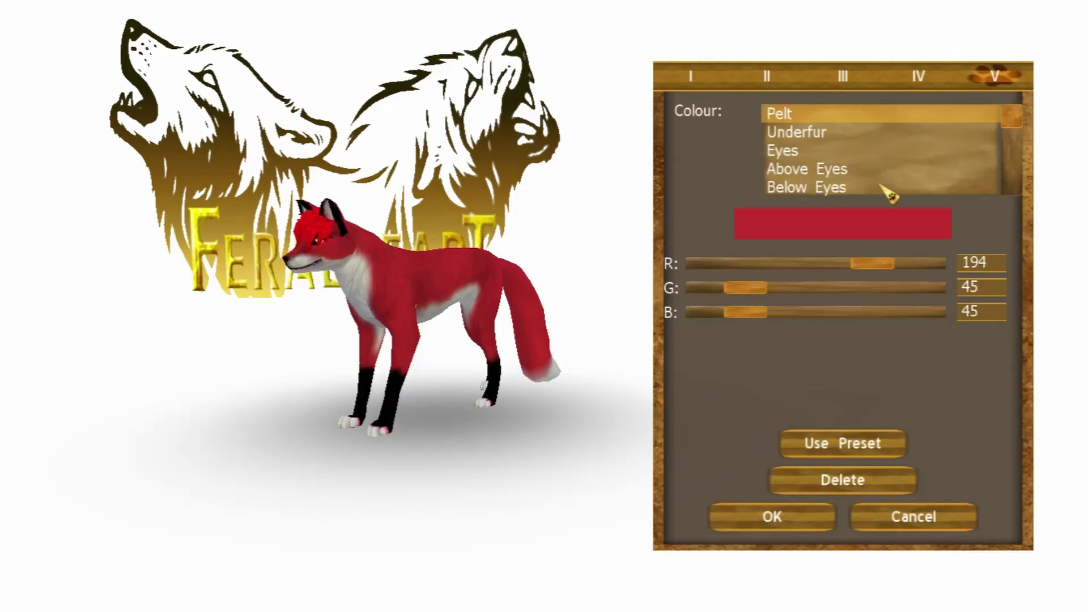
pyautogui.click(773, 517)
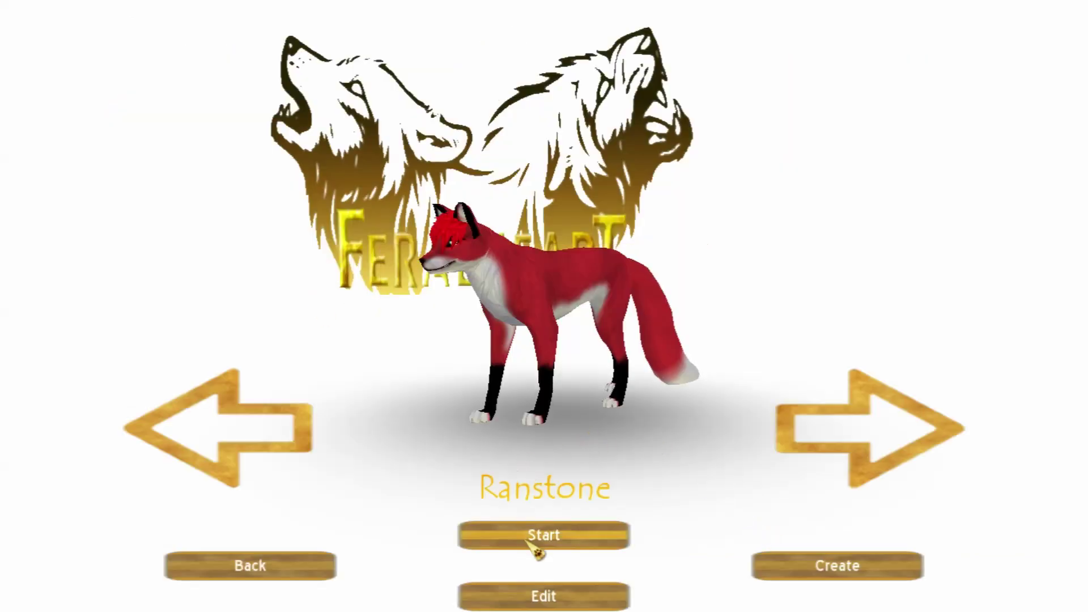
# Enter the world as the red fox and look toward the mountains, savanna trees and player crowd.
pyautogui.click(544, 535)
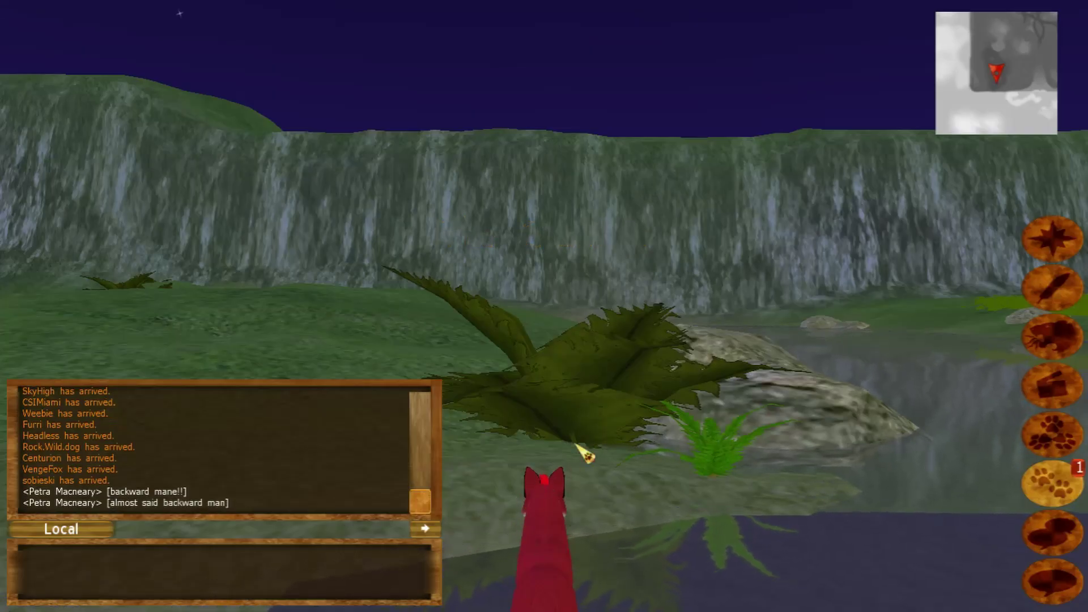
pyautogui.moveTo(534, 552); pyautogui.dragTo(765, 544)
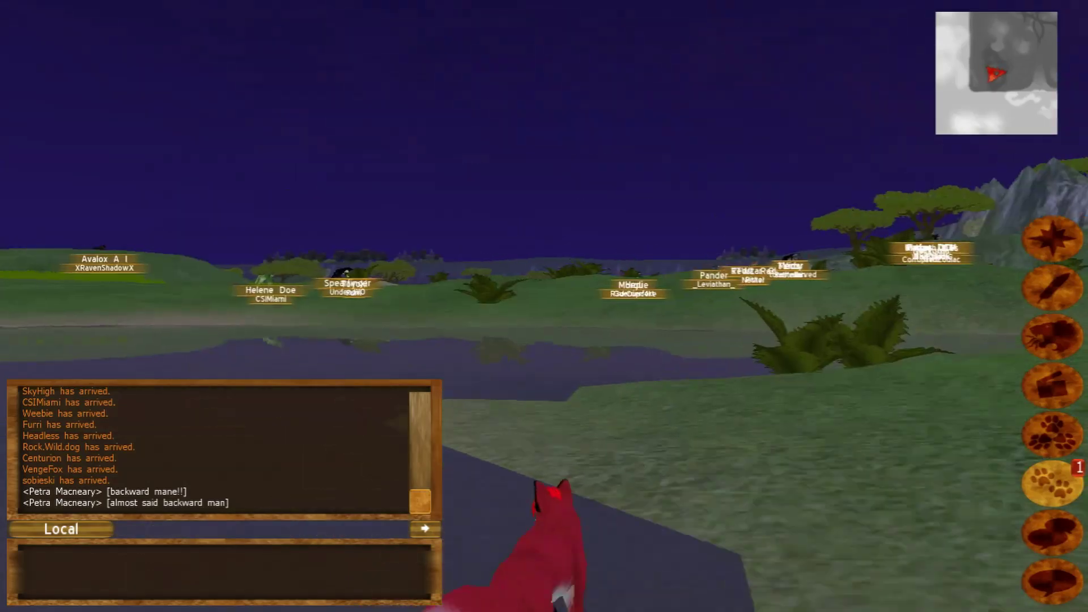
pyautogui.moveTo(545, 340); pyautogui.dragTo(765, 340)
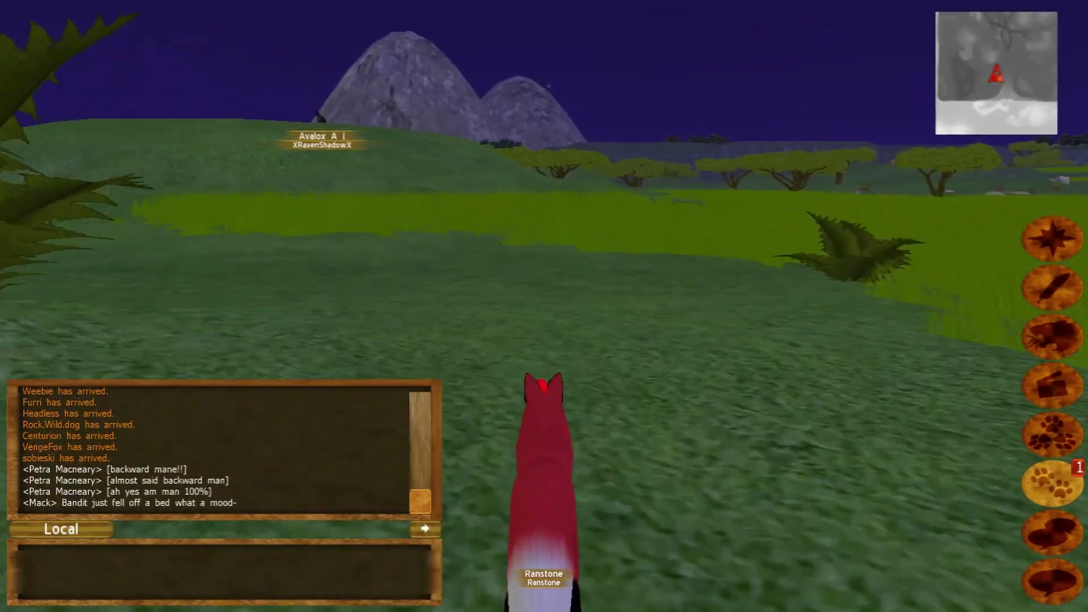
pyautogui.moveTo(544, 340); pyautogui.dragTo(765, 340)
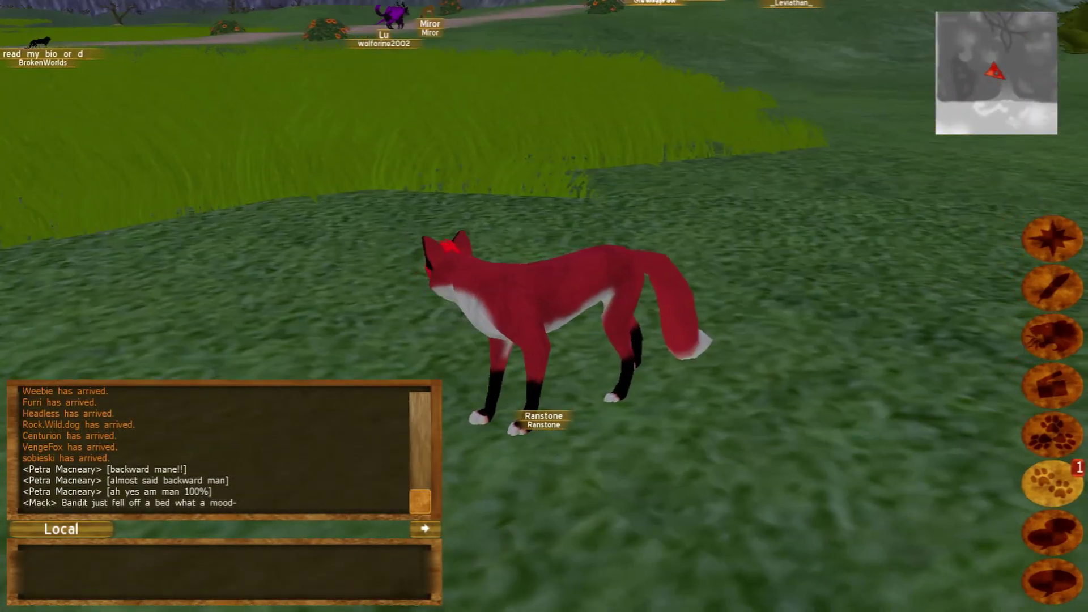
pyautogui.moveTo(544, 340); pyautogui.dragTo(765, 255)
# Walk the fox through the grass toward the cats under the tree, ending on a close-up.
pyautogui.press('w')
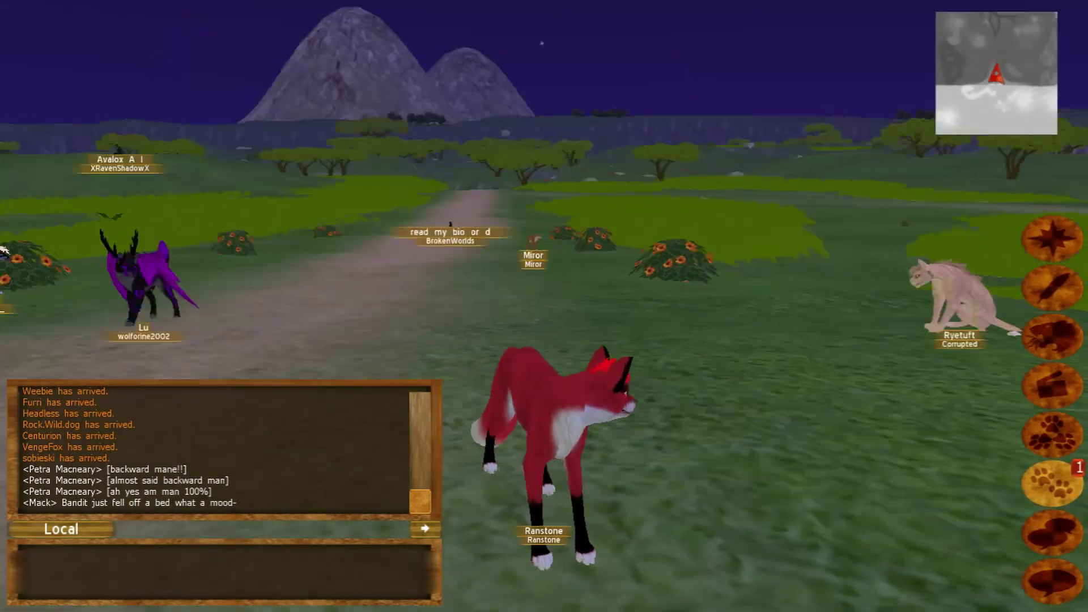
pyautogui.moveTo(544, 255); pyautogui.dragTo(255, 255)
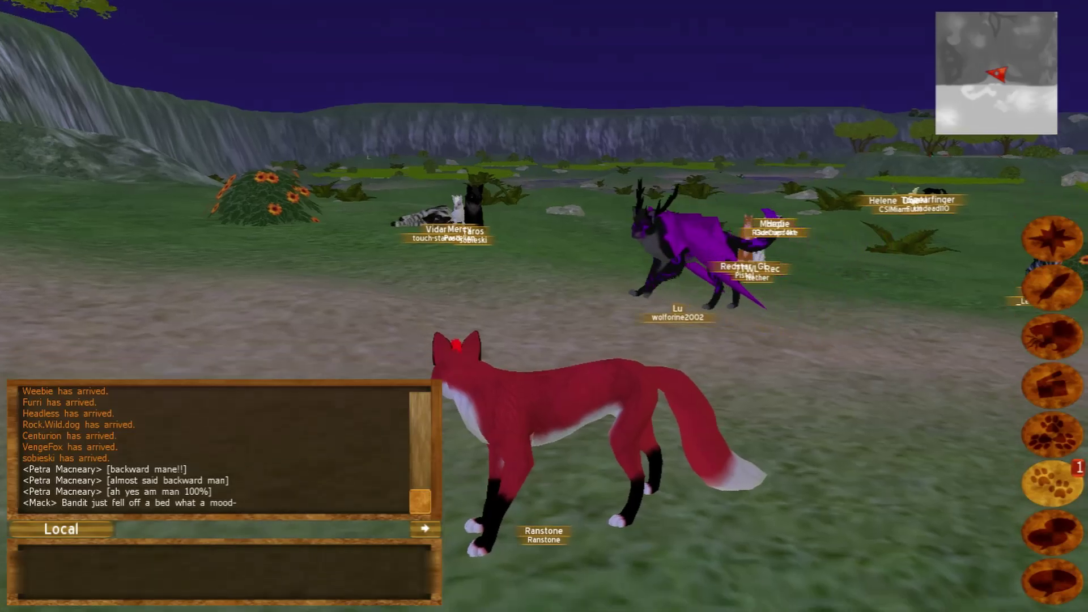
pyautogui.press('w')
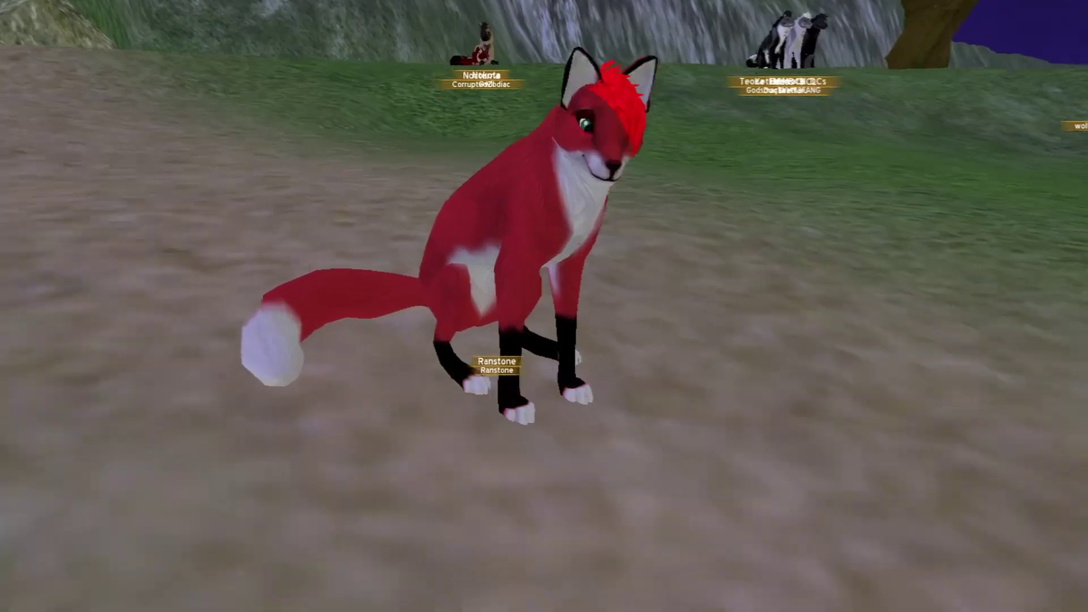
pyautogui.moveTo(544, 306); pyautogui.dragTo(340, 255)
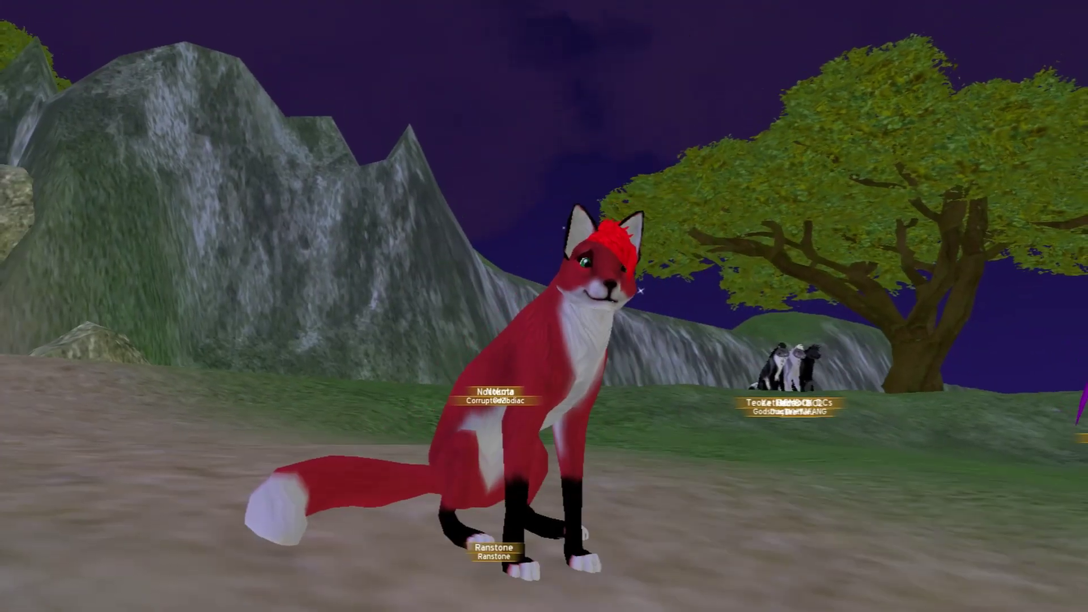